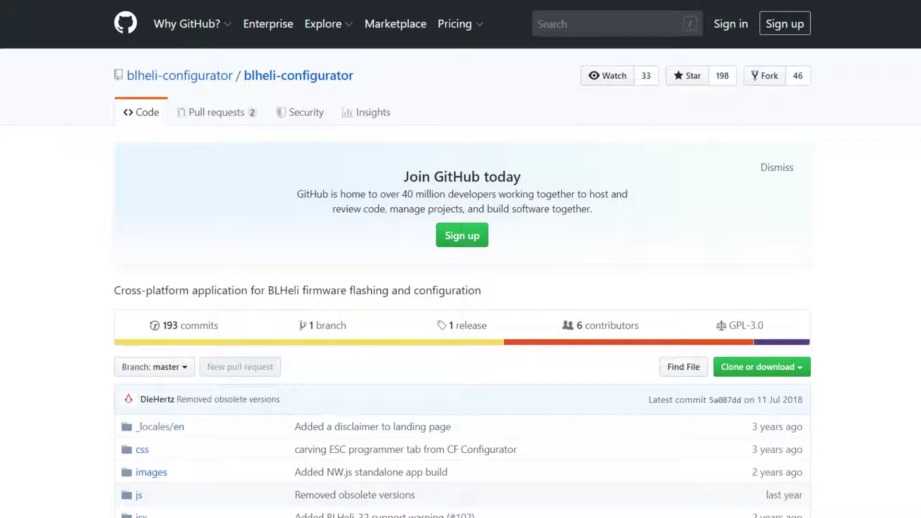
# Open the blheli-configurator releases on GitHub and download BLHeli-Configurator_win64_1.1.0.zip
pyautogui.click(467, 326)
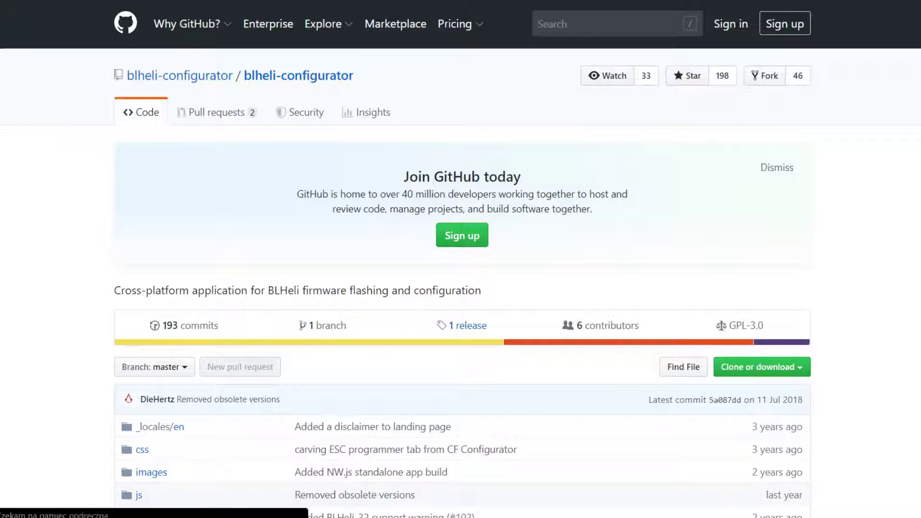
pyautogui.scroll(-8, 460, 259)
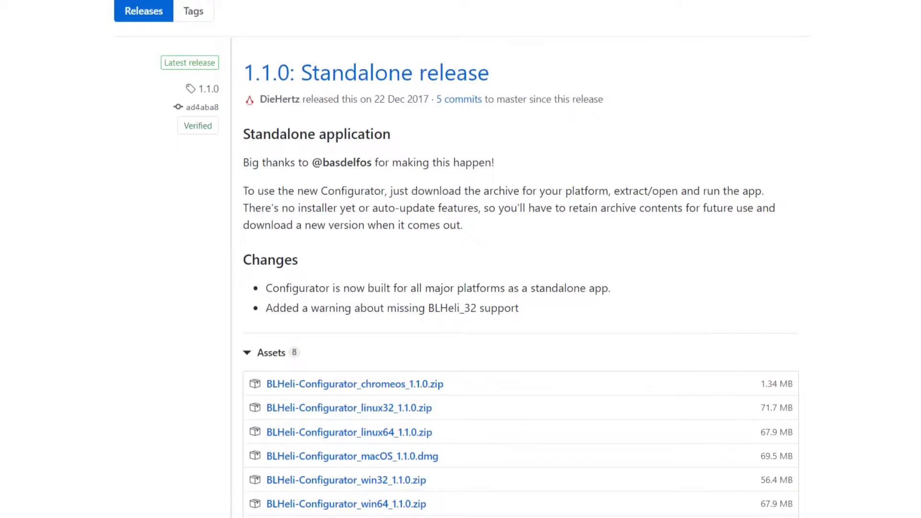
pyautogui.scroll(1, 461, 259)
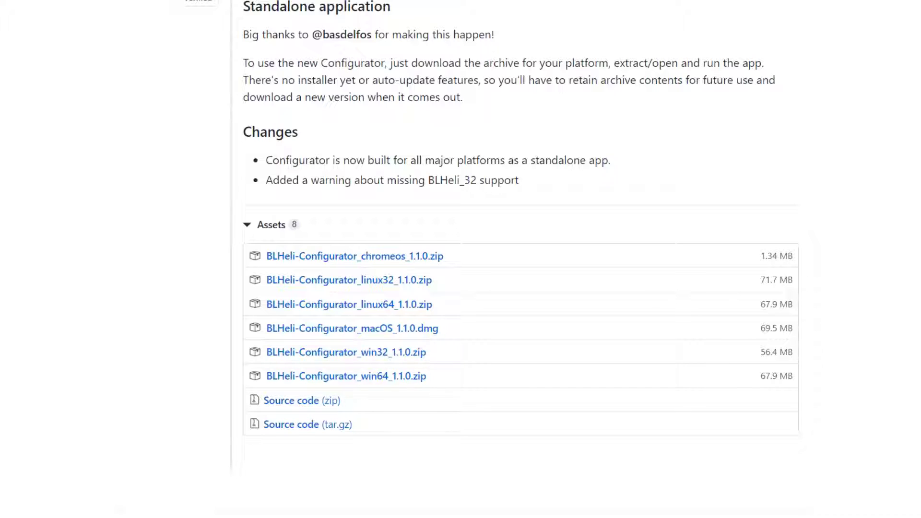
pyautogui.click(346, 376)
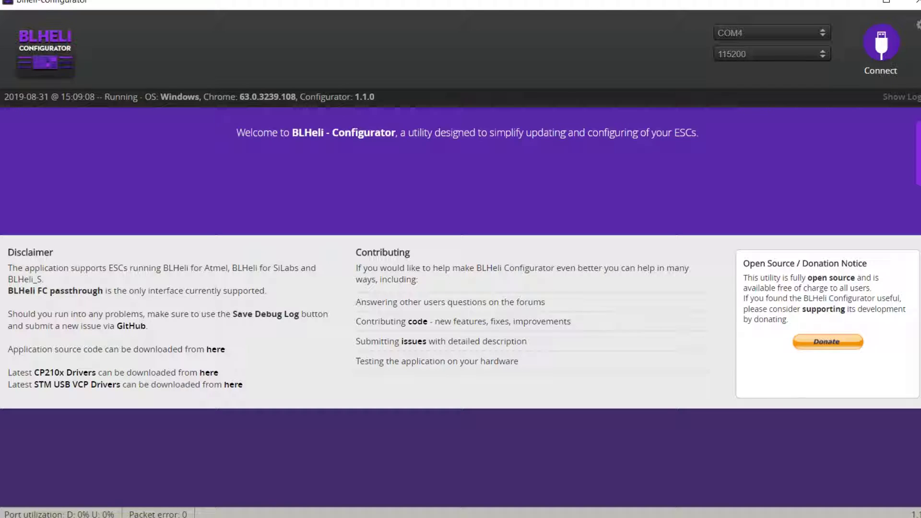
# Connect to the flight controller on COM4 at 115200 and read the setup of all four ESCs
pyautogui.click(882, 43)
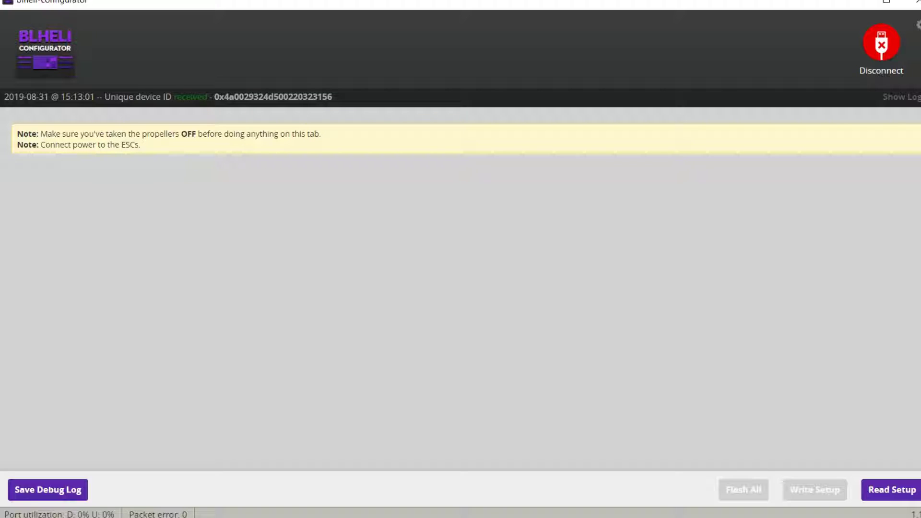
pyautogui.click(892, 490)
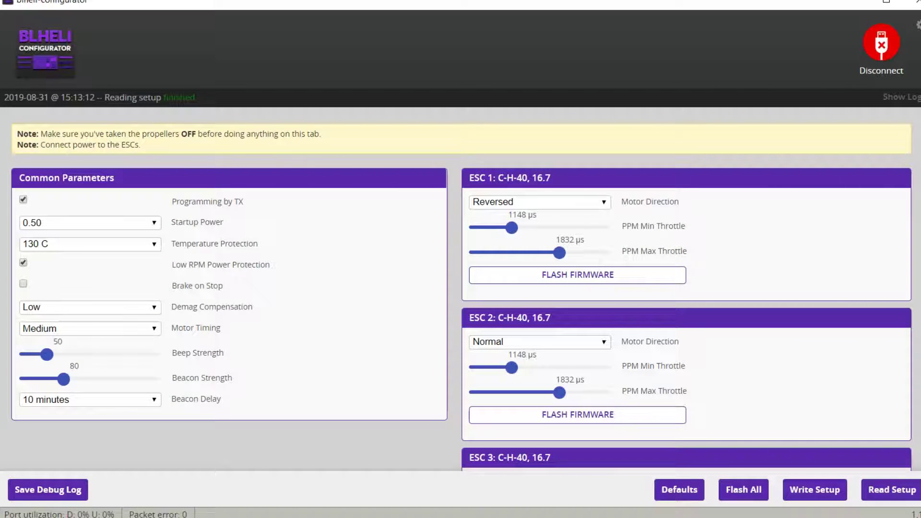
pyautogui.scroll(-5, 461, 288)
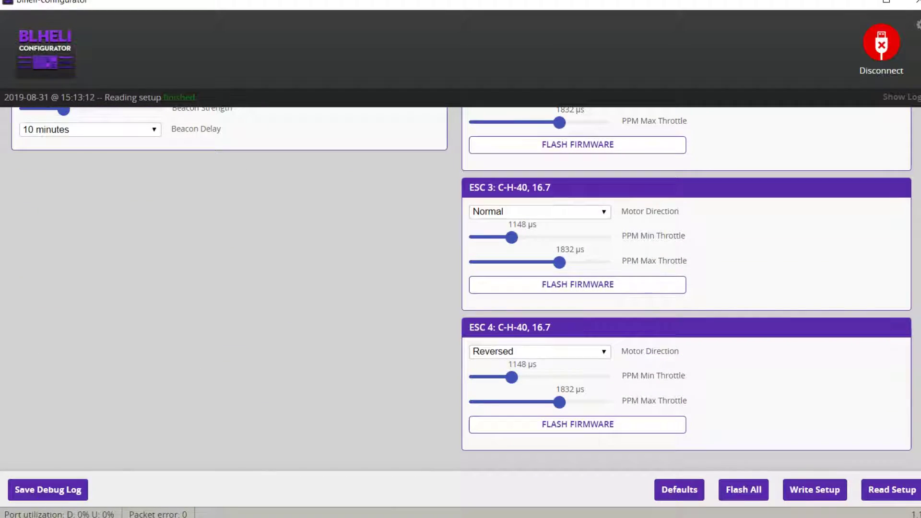
pyautogui.scroll(5, 460, 287)
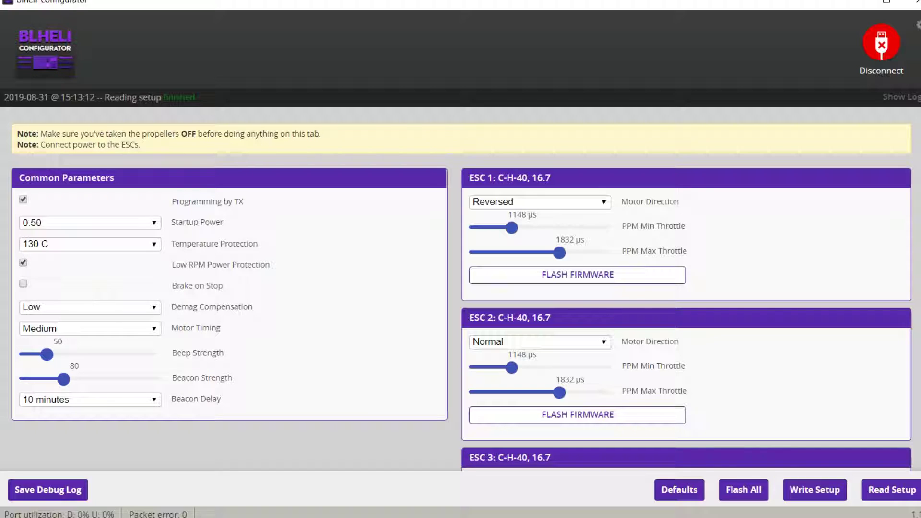
# Examine the motor direction options offered for ESC 1 and review the directions of the other ESCs
pyautogui.click(540, 202)
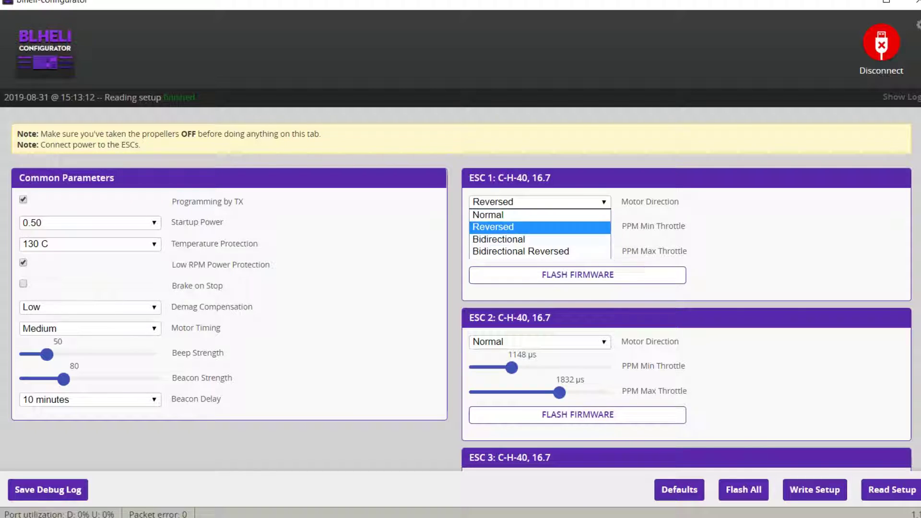
pyautogui.press('Down')
pyautogui.press('Down')
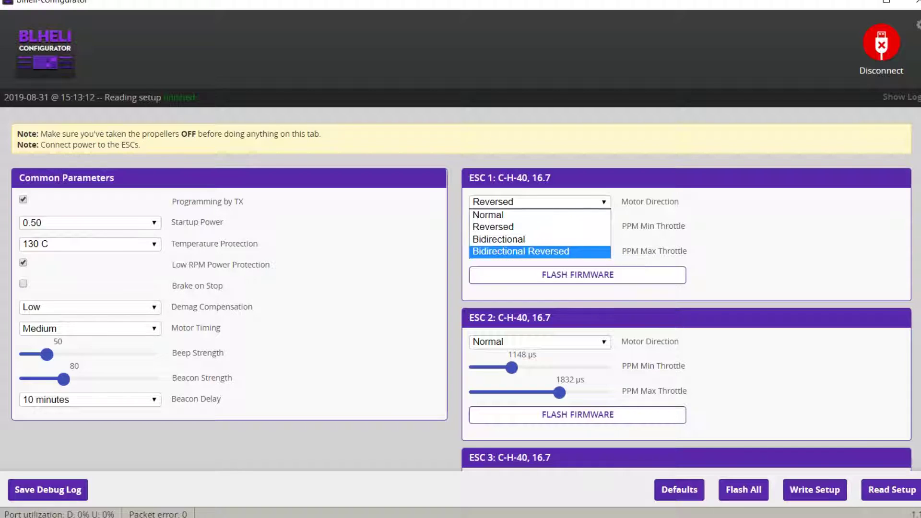
pyautogui.press('Escape')
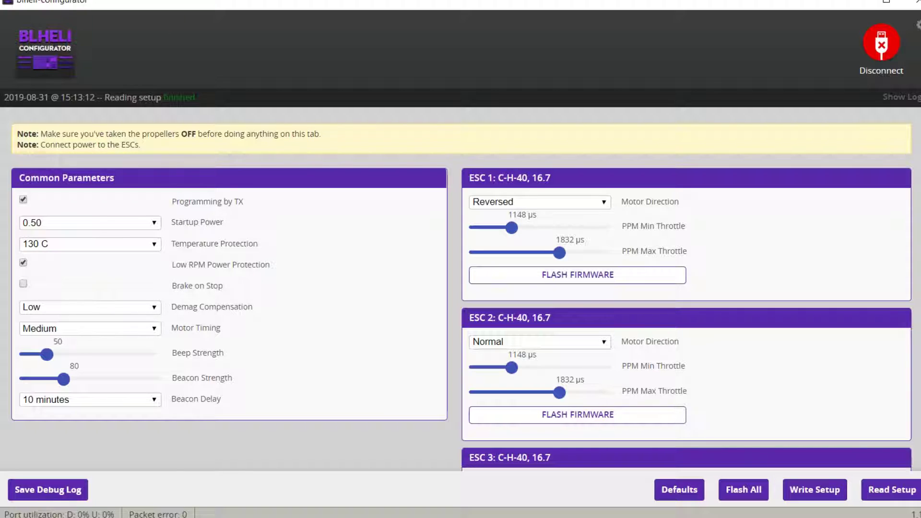
pyautogui.scroll(-5, 460, 288)
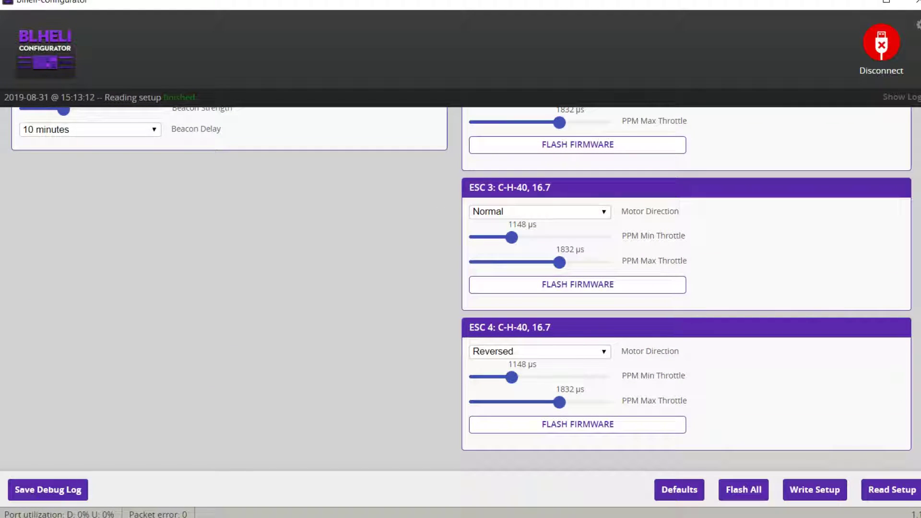
pyautogui.scroll(5, 461, 288)
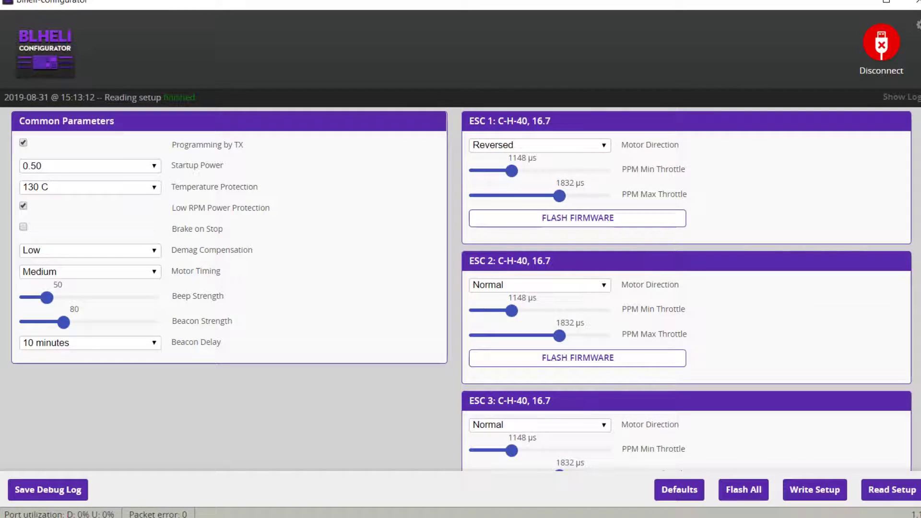
# Set ESC 1's motor direction to Normal and write the setup to the ESCs
pyautogui.click(540, 145)
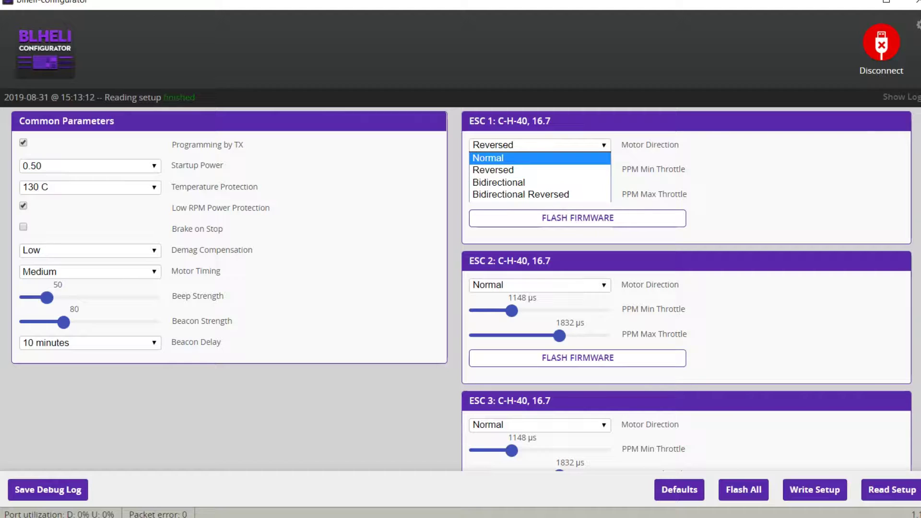
pyautogui.press('Return')
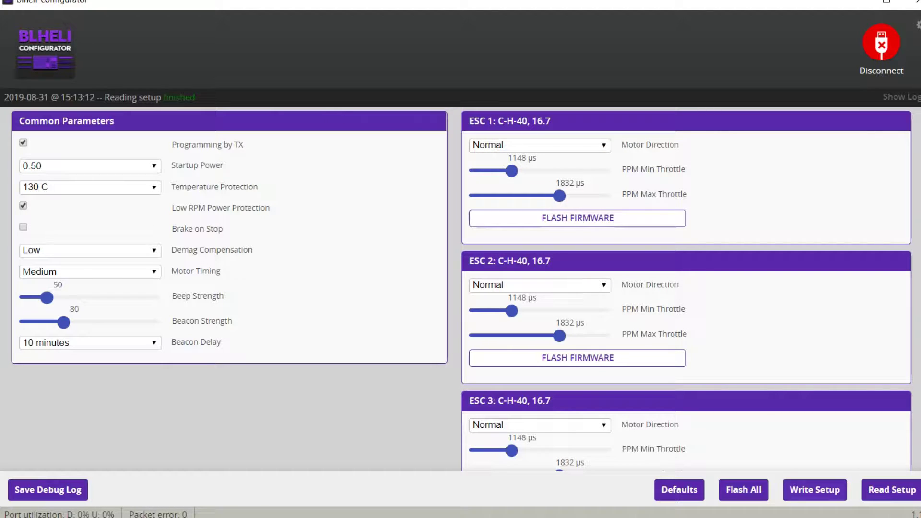
pyautogui.click(815, 489)
# Switch ESC 1's motor direction back to Reversed, writing the setup to the ESCs and reading it again
pyautogui.click(540, 145)
pyautogui.click(528, 170)
pyautogui.click(815, 490)
pyautogui.click(892, 490)
pyautogui.scroll(-3, 575, 216)
pyautogui.scroll(4, 576, 216)
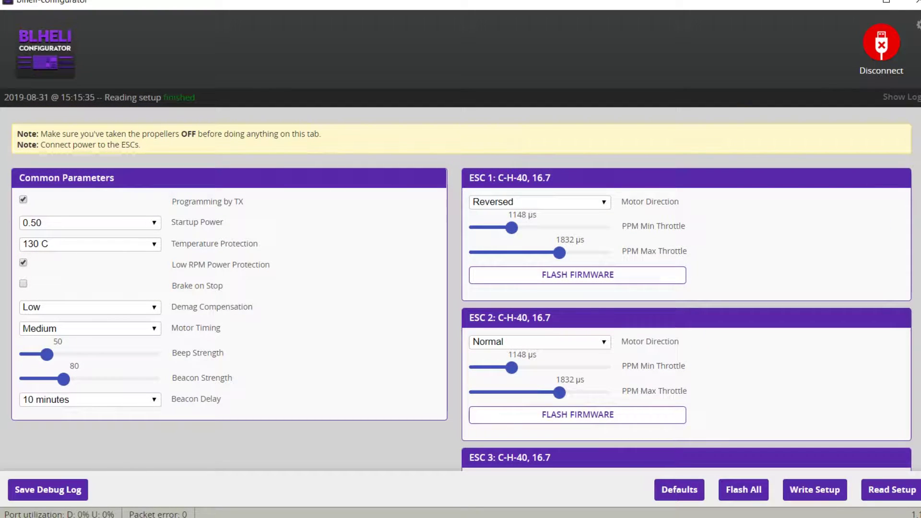
# Check the firmware version in ESC 1's heading and compare it with the other ESCs
pyautogui.moveTo(552, 178); pyautogui.dragTo(532, 178)
pyautogui.scroll(-3, 461, 288)
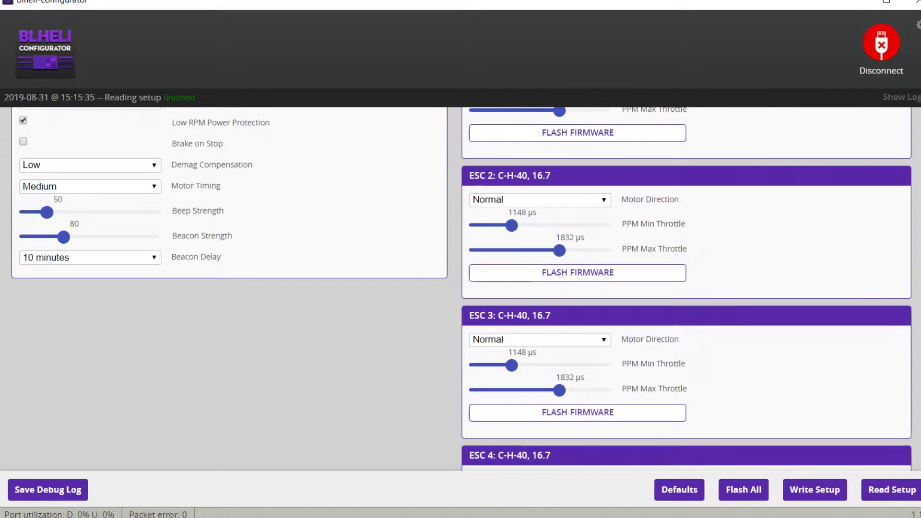
pyautogui.scroll(-3, 460, 288)
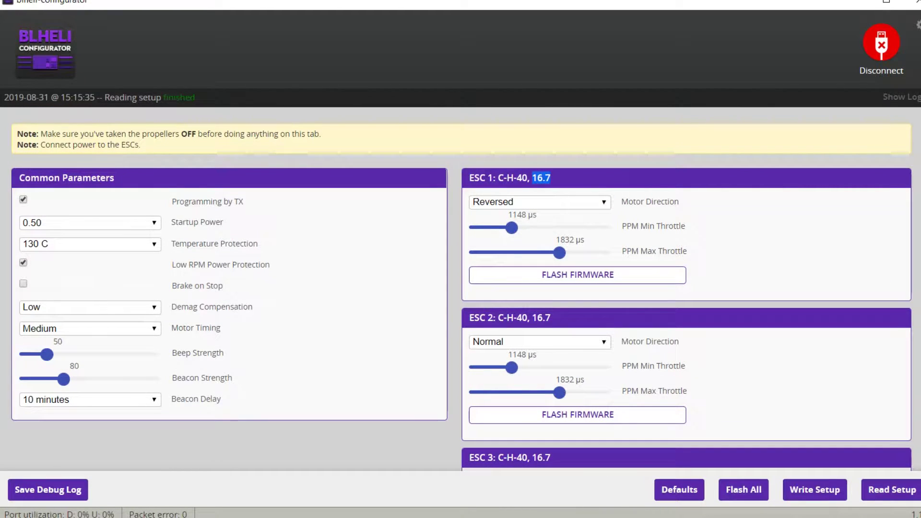
pyautogui.click(571, 178)
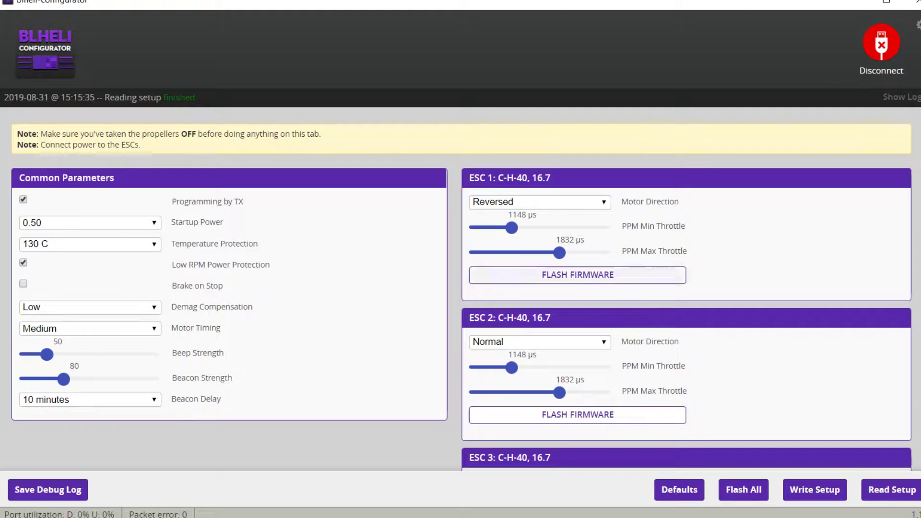
# Review the firmware versions available for flashing ESC 1 and cancel without flashing
pyautogui.click(577, 274)
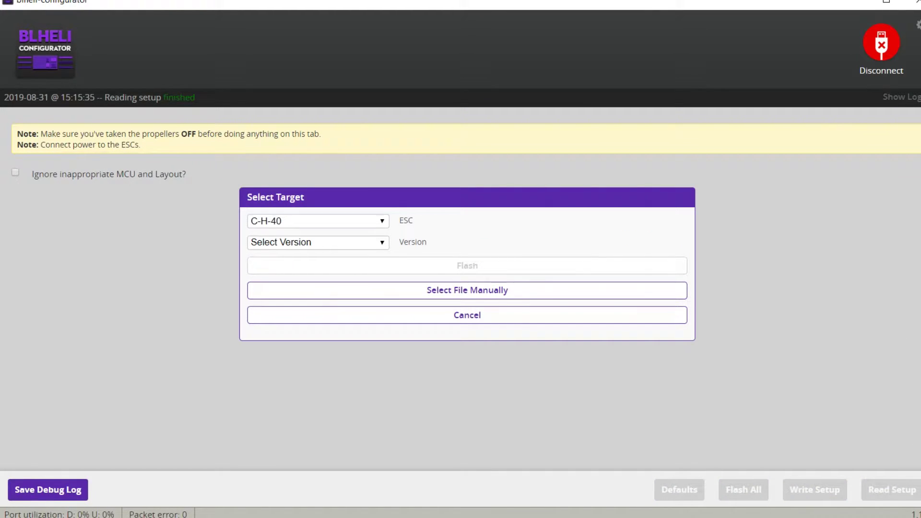
pyautogui.click(318, 243)
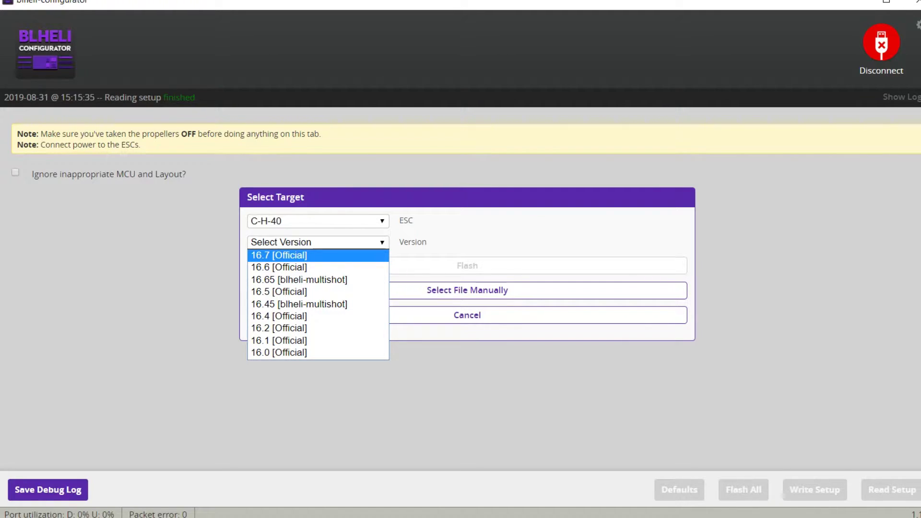
pyautogui.click(319, 242)
pyautogui.click(319, 222)
pyautogui.click(318, 221)
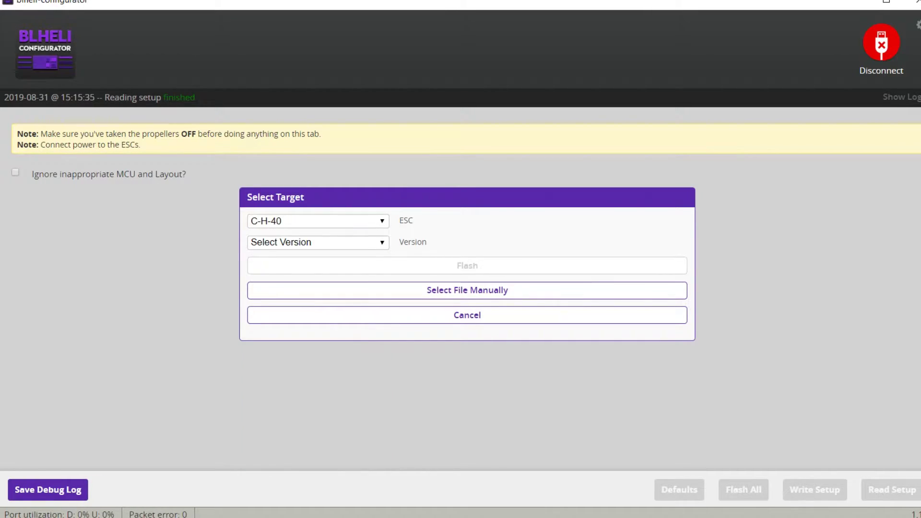
pyautogui.click(467, 315)
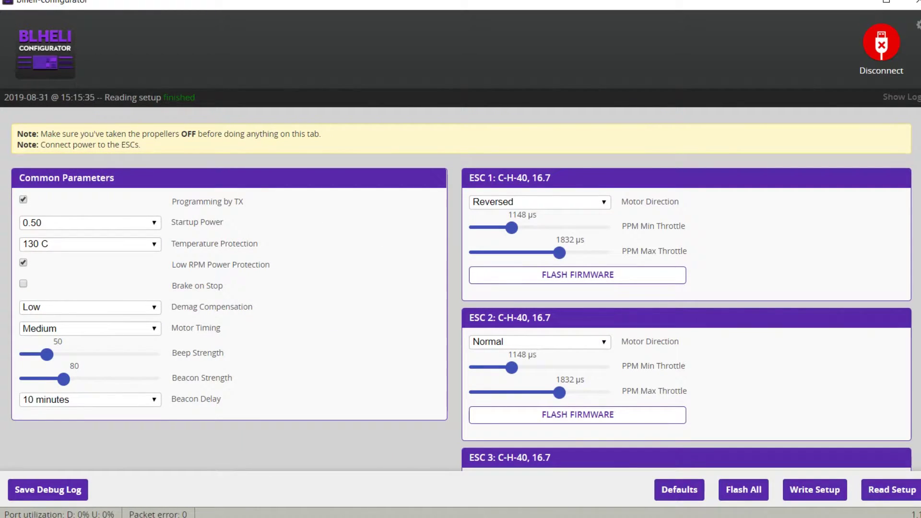
# Start flashing firmware on all ESCs and choose version 16.7 [Official] for the C-H-40 target
pyautogui.scroll(-4, 461, 288)
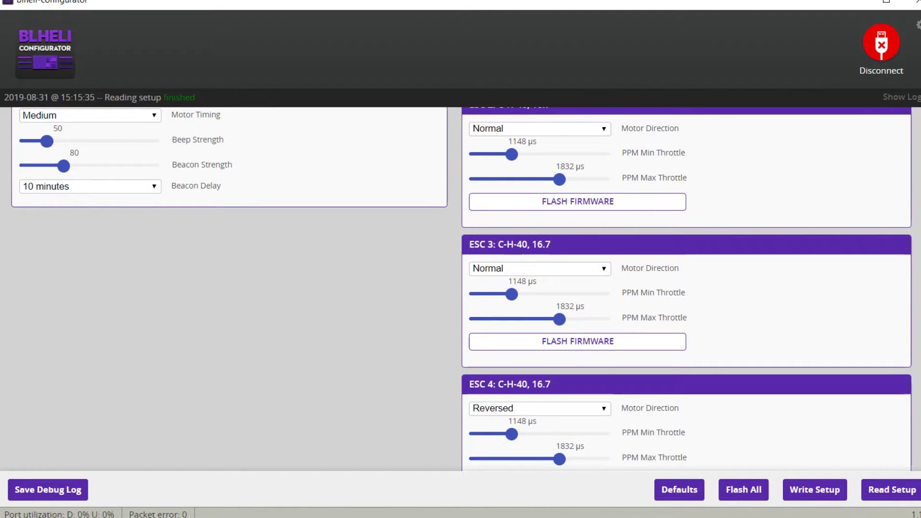
pyautogui.scroll(3, 461, 288)
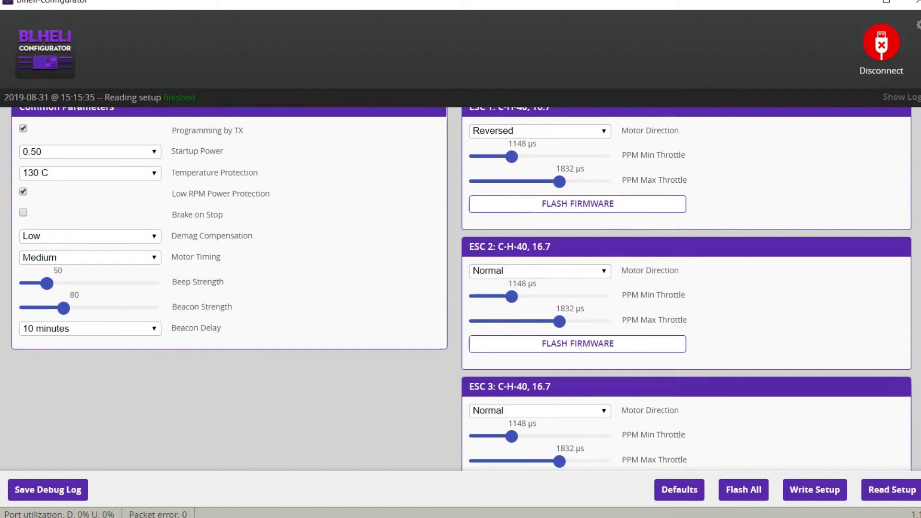
pyautogui.scroll(2, 578, 273)
pyautogui.scroll(-3, 577, 274)
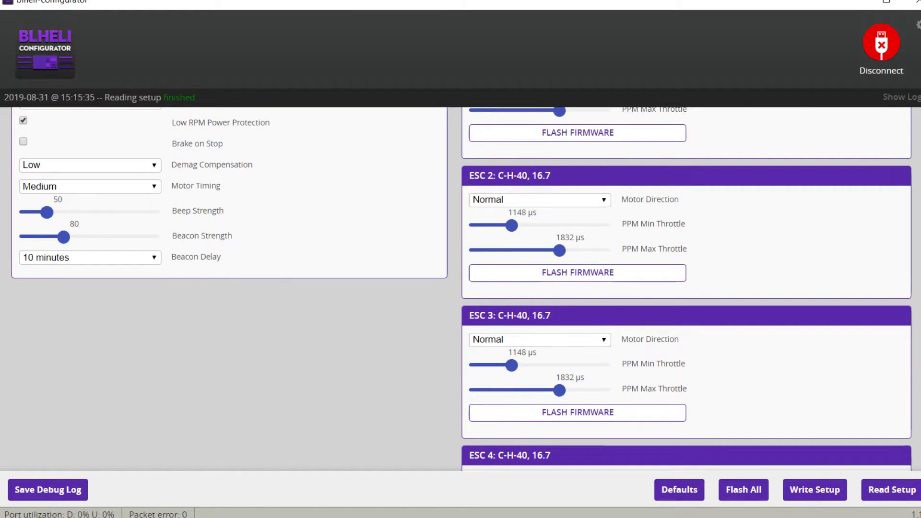
pyautogui.click(743, 490)
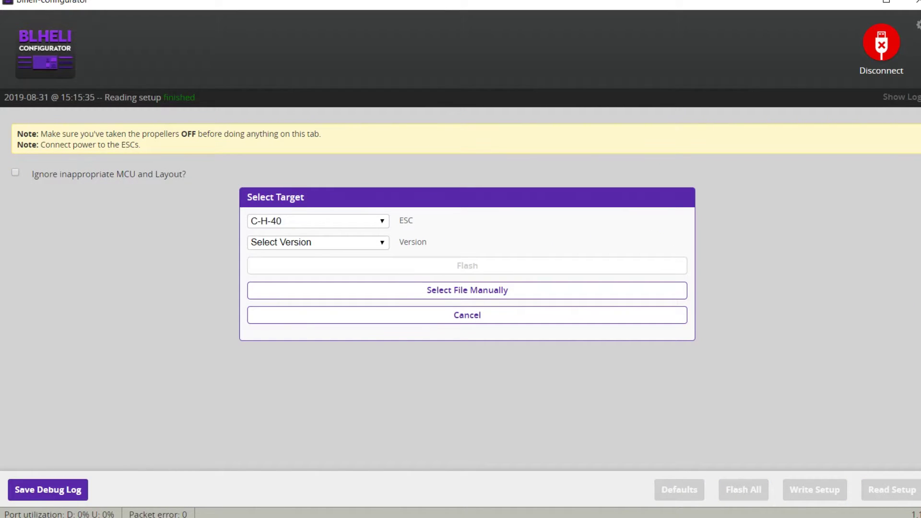
pyautogui.click(318, 242)
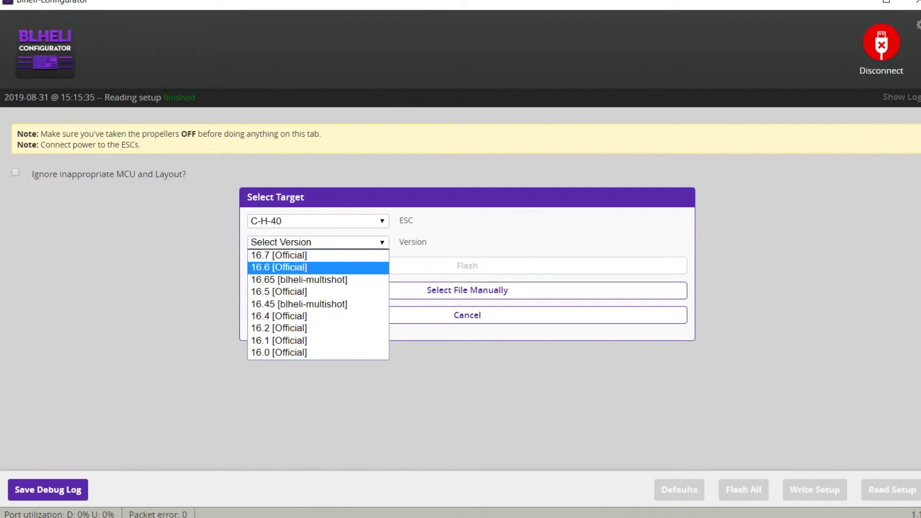
pyautogui.click(278, 254)
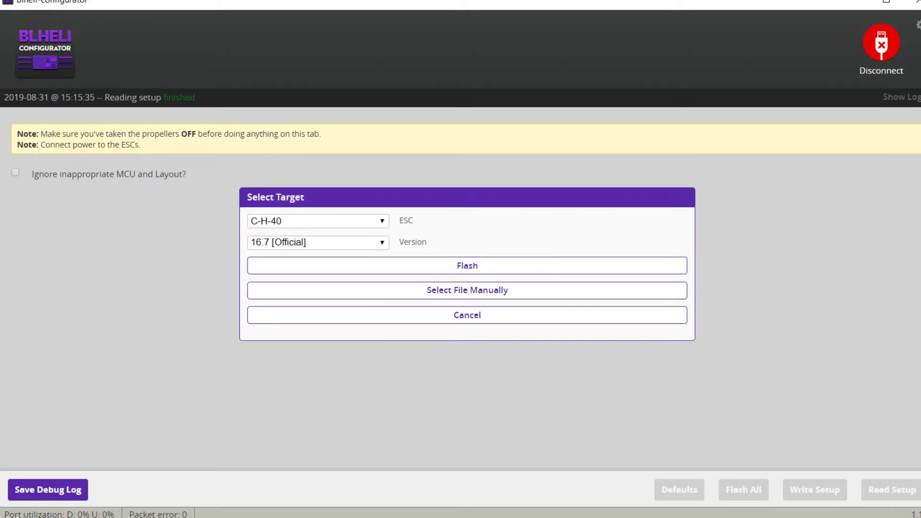